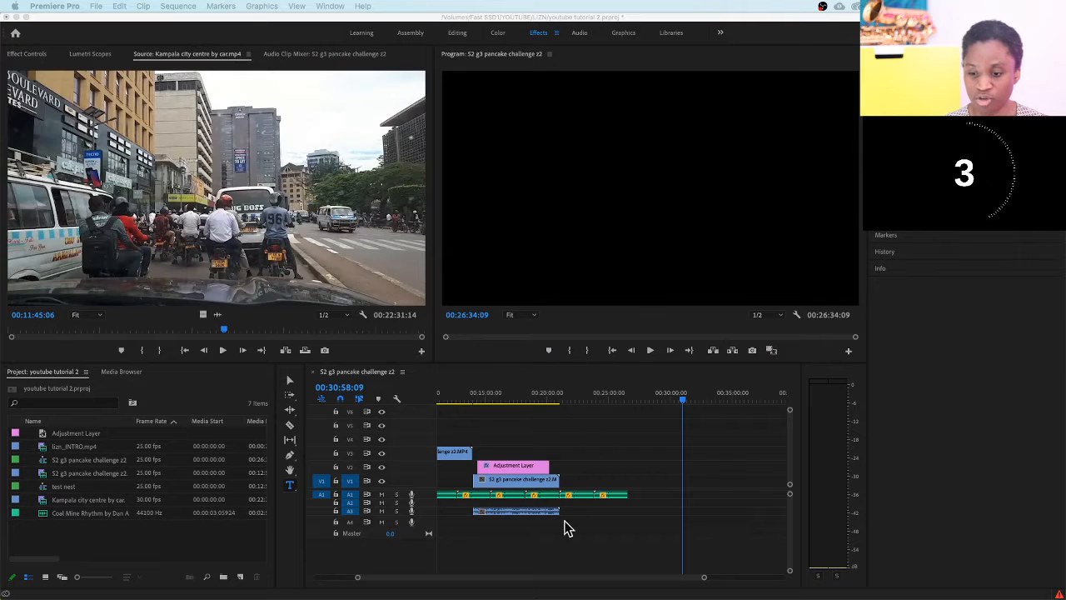
Step: Place Kampala city centre by car.mp4 on track V1 at 00:30:58:09 and move the playhead to 00:34:31:02 within it
left_click(81, 506)
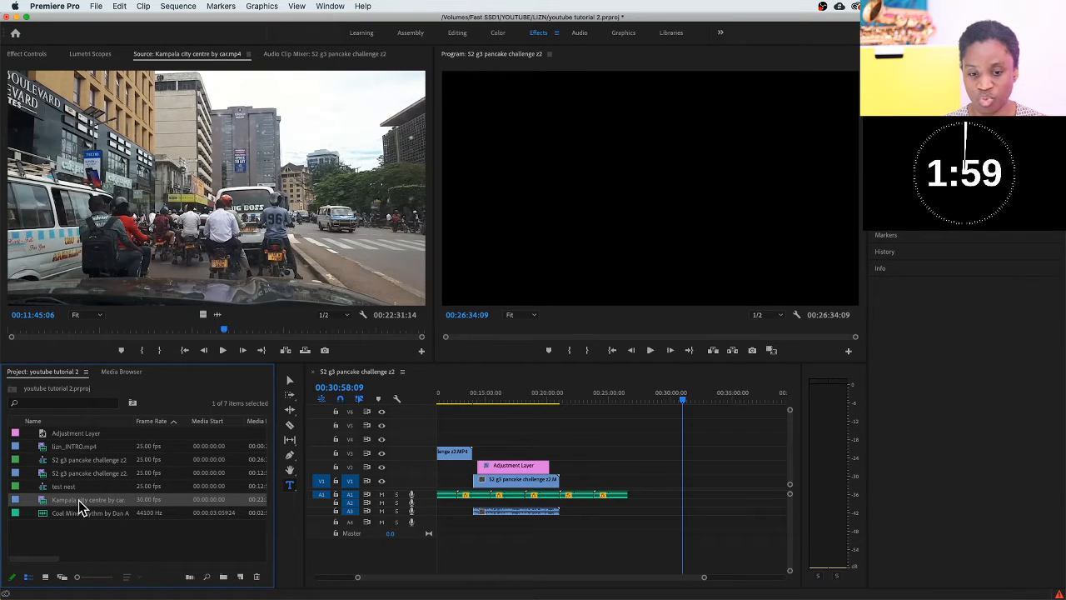
left_click_drag(79, 506, 677, 484)
left_click(683, 404)
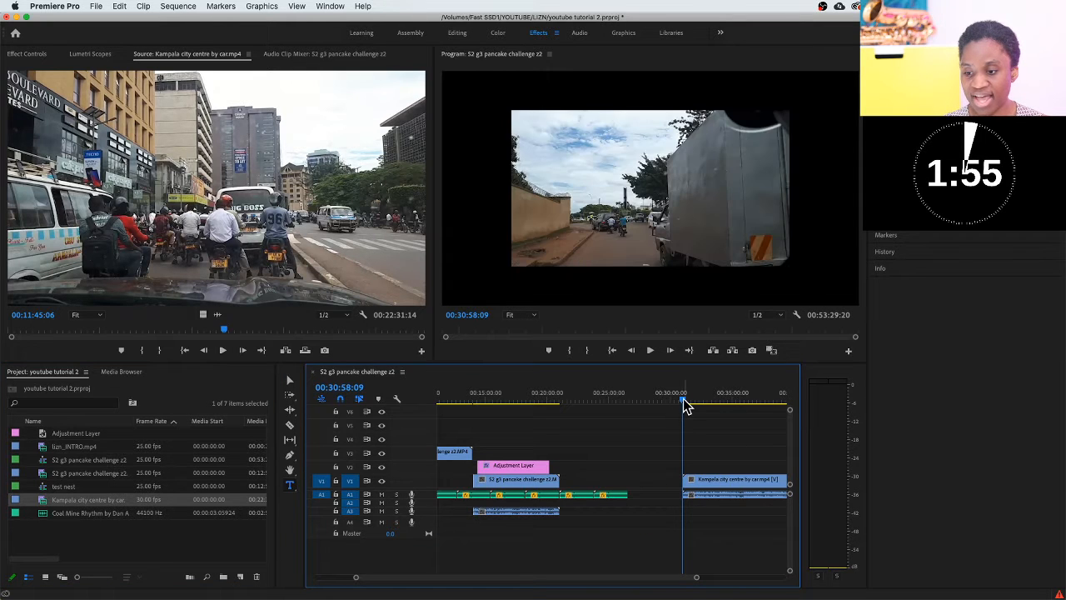
left_click_drag(685, 406, 726, 405)
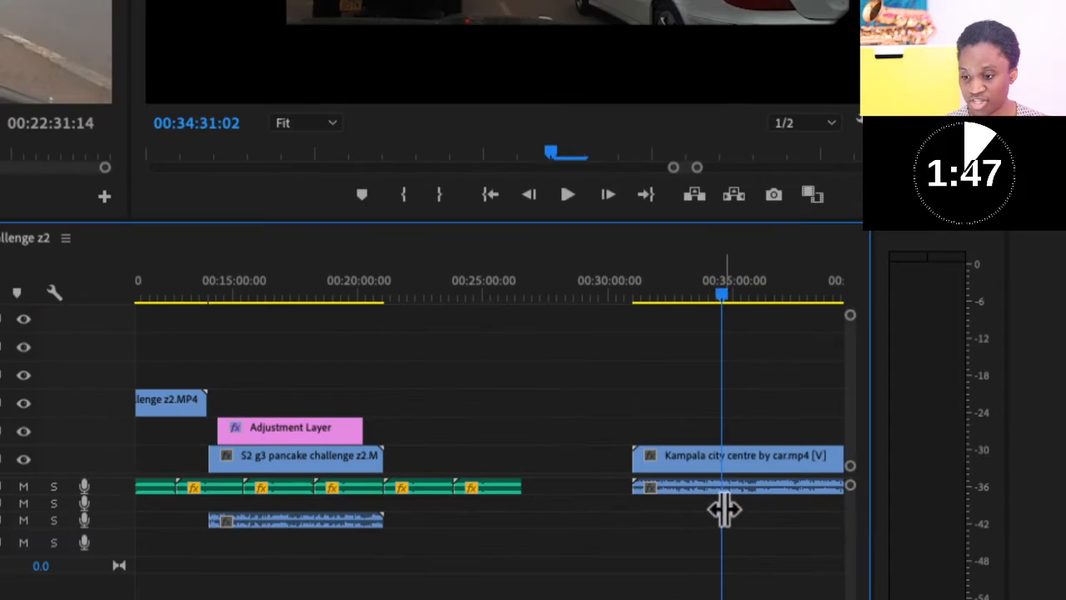
Step: Apply Scale to Frame Size to the Kampala city centre clip on track V1
left_click(703, 456)
right_click(702, 460)
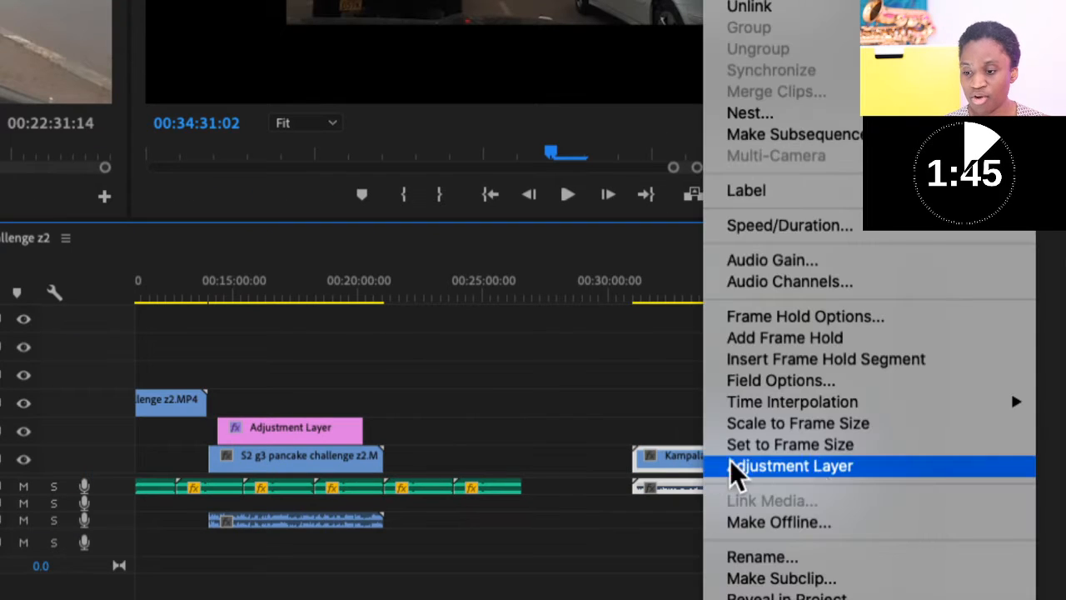
left_click(807, 422)
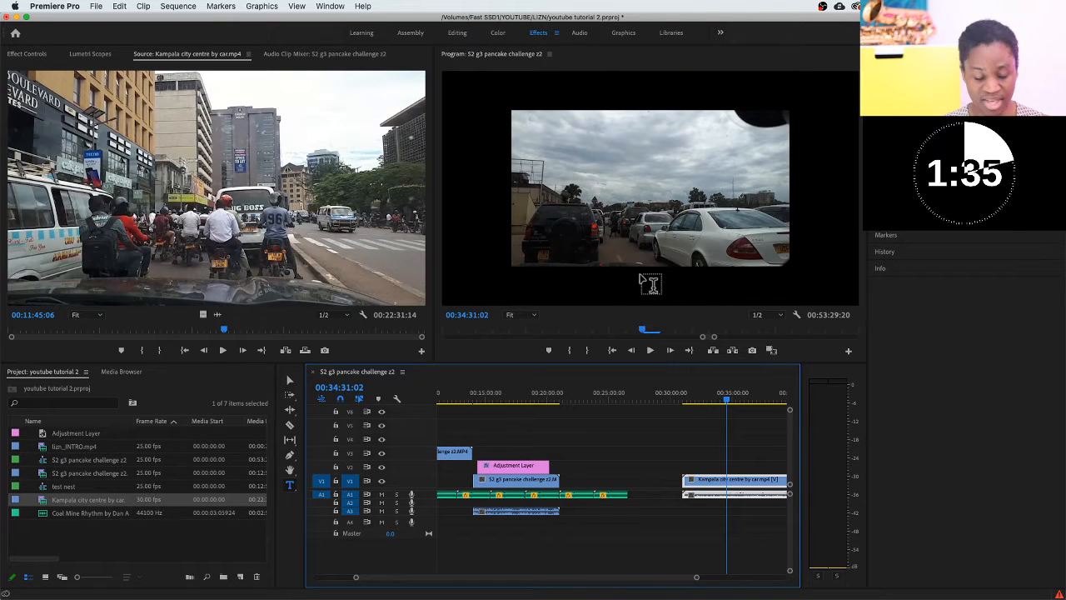
right_click(731, 483)
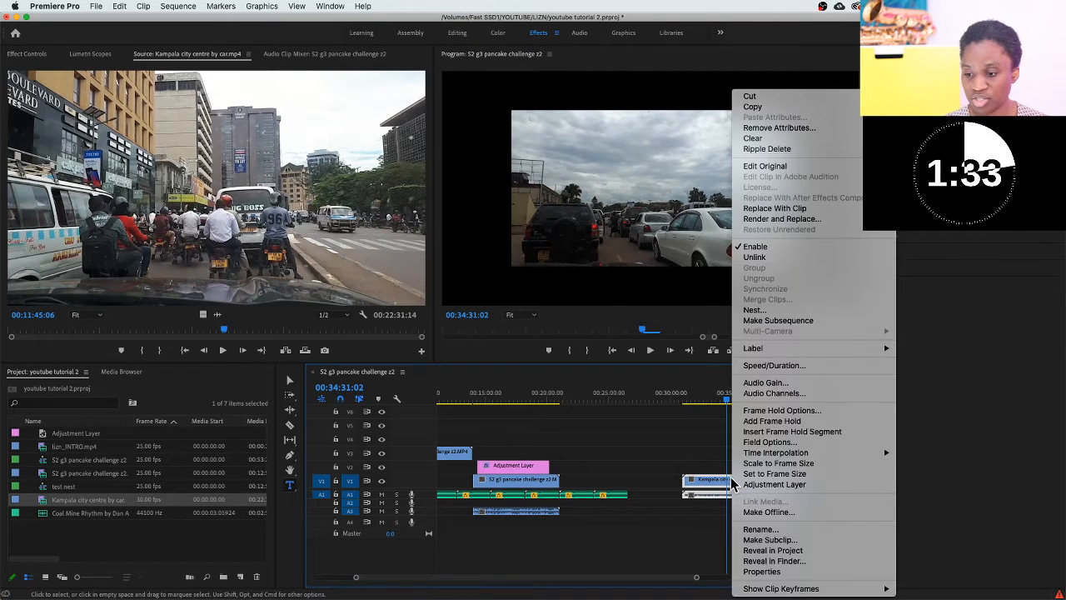
left_click(778, 463)
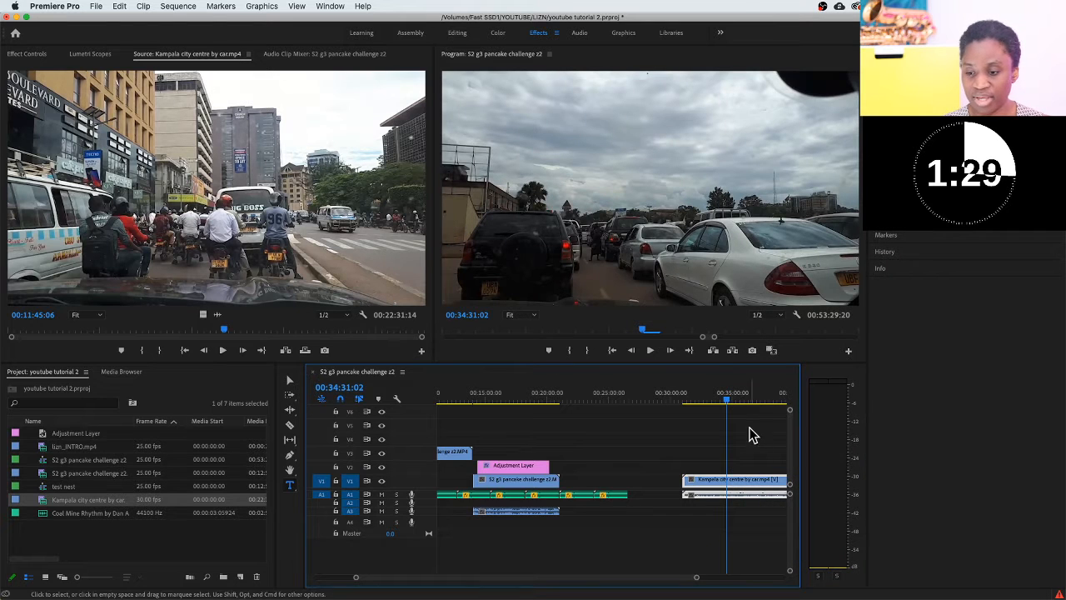
Step: Move the playhead to 00:33:23:19, undo the frame scaling and apply Set to Frame Size to the Kampala clip instead
mouse_move(726, 405)
left_mouse_down()
mouse_move(558, 390)
mouse_move(736, 417)
mouse_move(716, 417)
left_mouse_up()
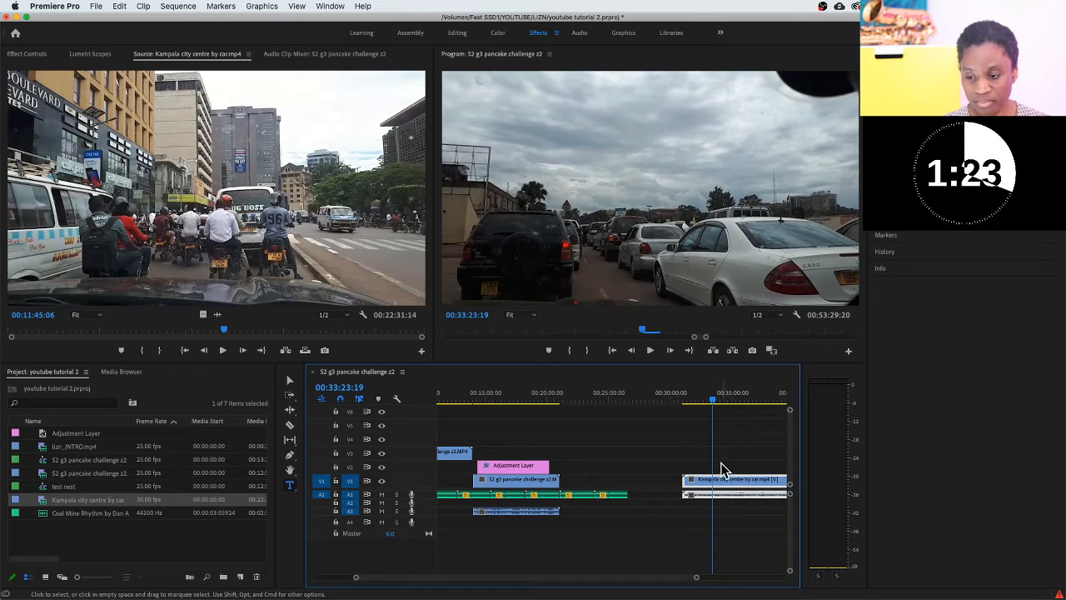
left_click(718, 488)
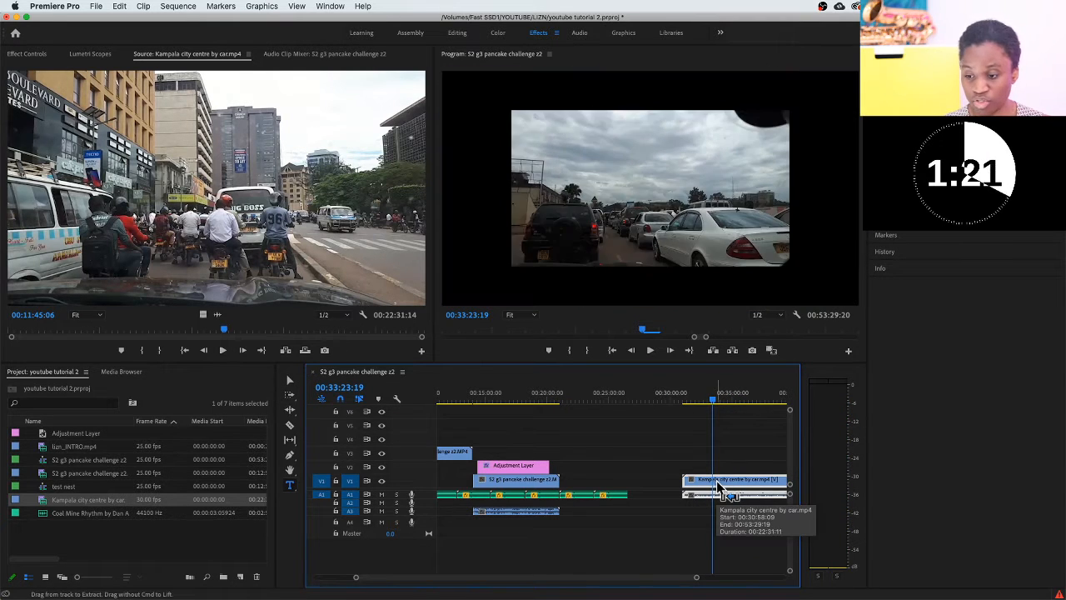
right_click(719, 488)
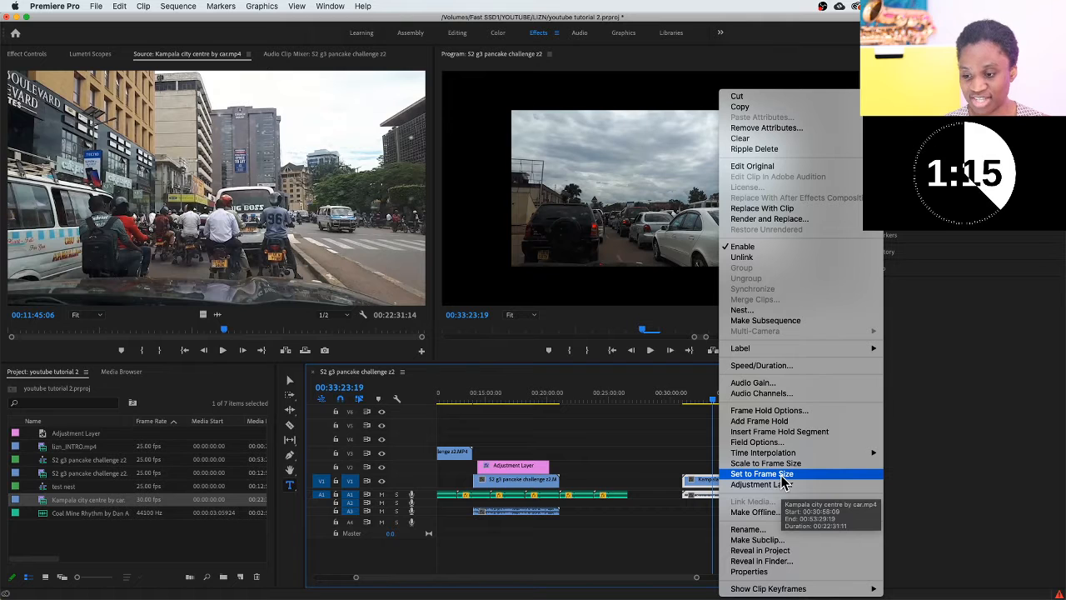
left_click(783, 476)
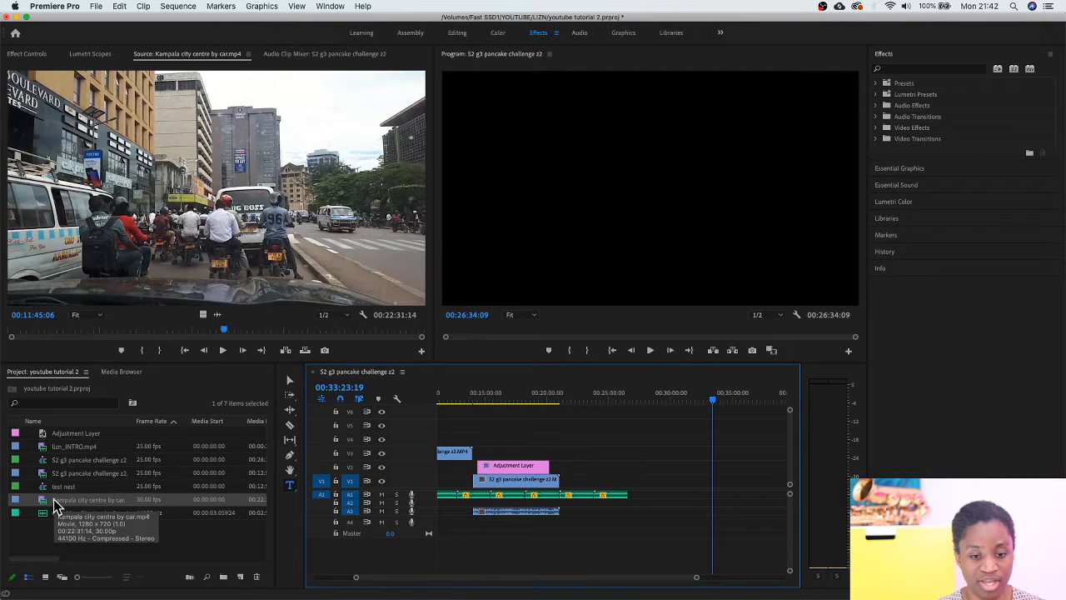
Step: Place Kampala city centre by car.mp4 on track V1 from about 00:31:30:00 and check its image size in the clip properties
left_click_drag(54, 505, 679, 496)
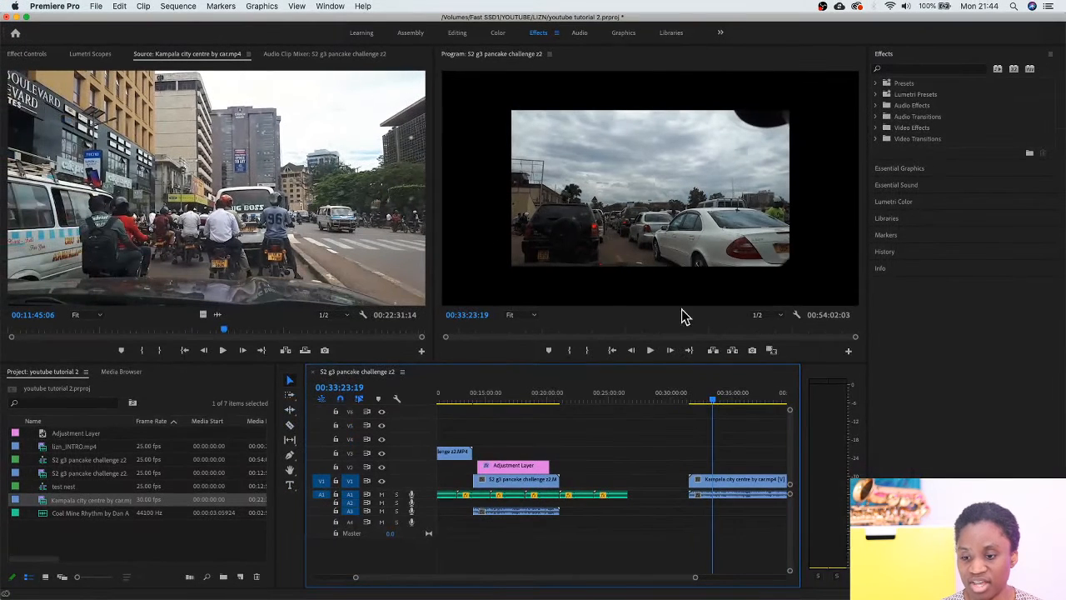
right_click(726, 486)
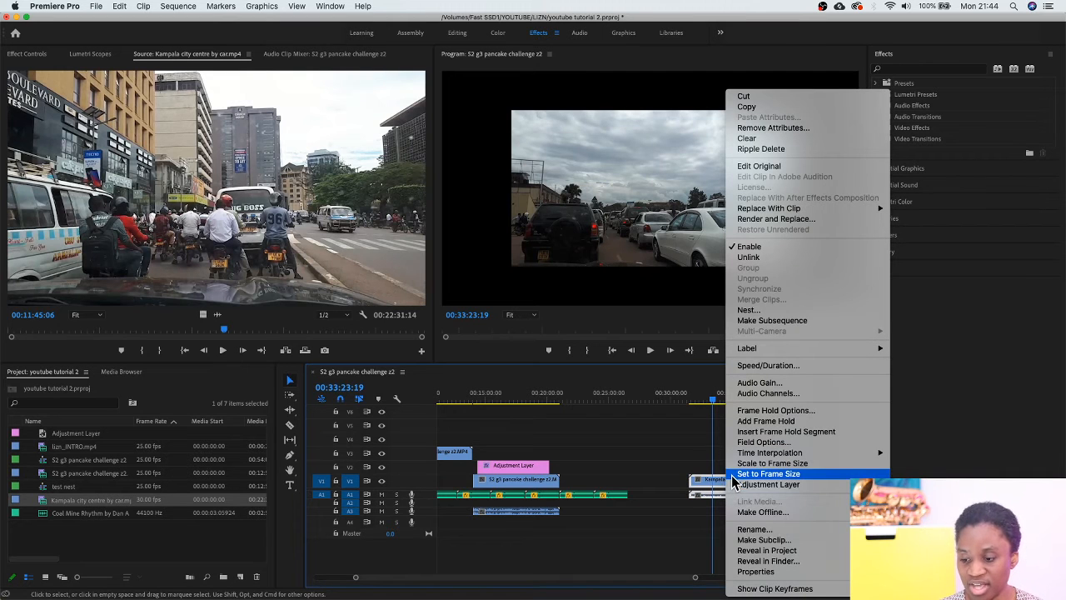
left_click(755, 572)
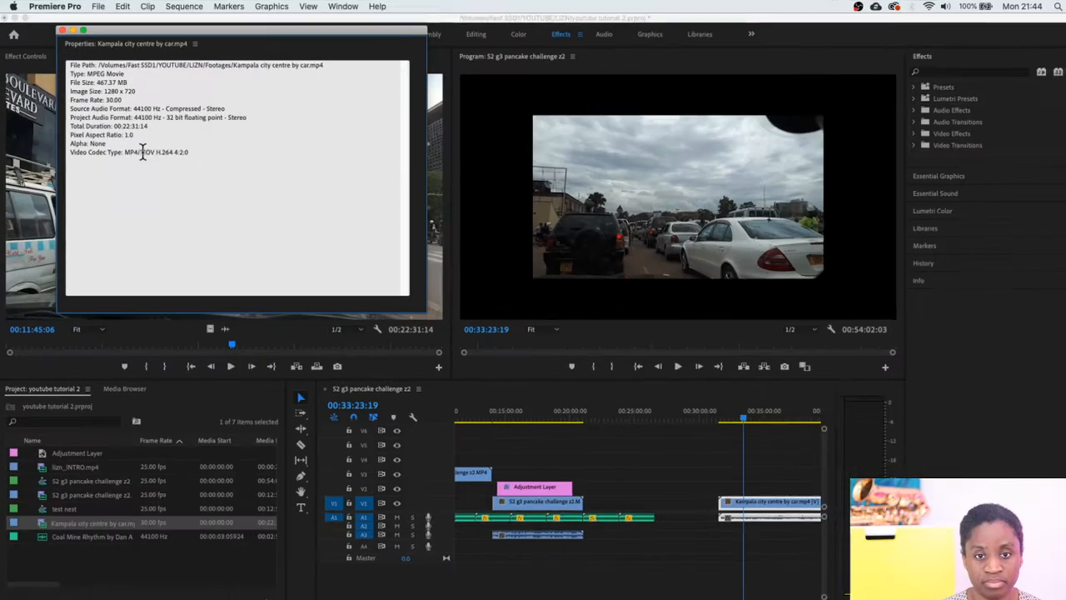
left_click(62, 29)
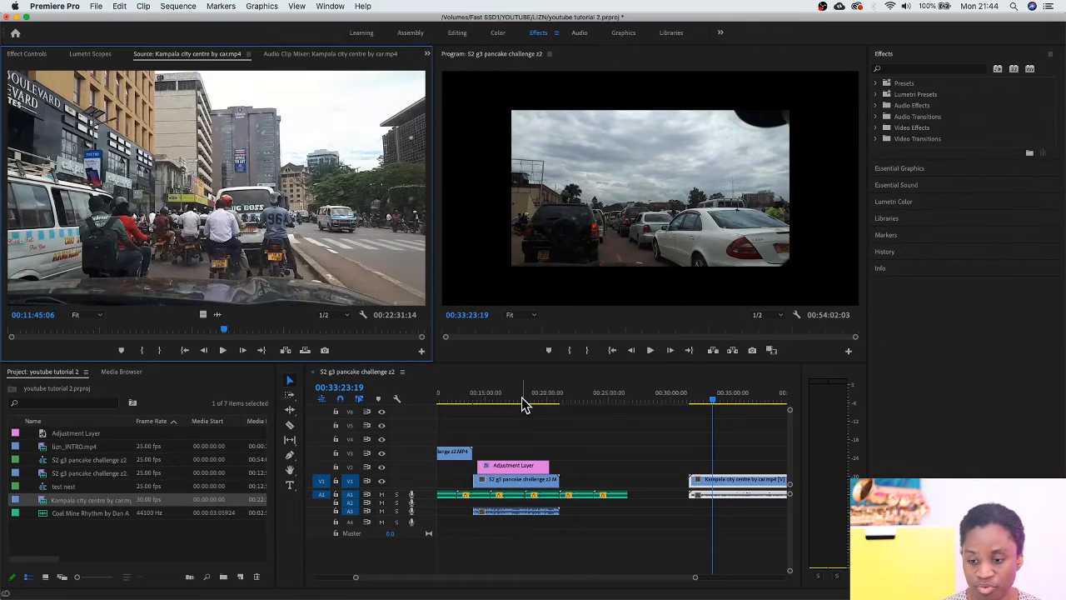
Step: Check the image size of the pancake challenge clip on track V3 in its properties
left_click(454, 454)
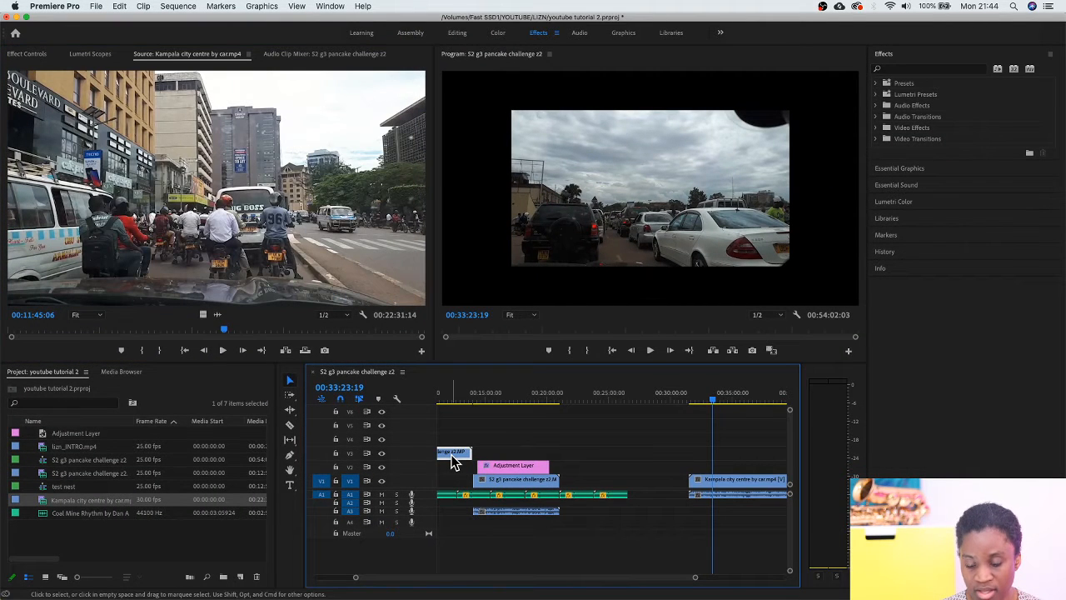
right_click(455, 458)
left_click(517, 572)
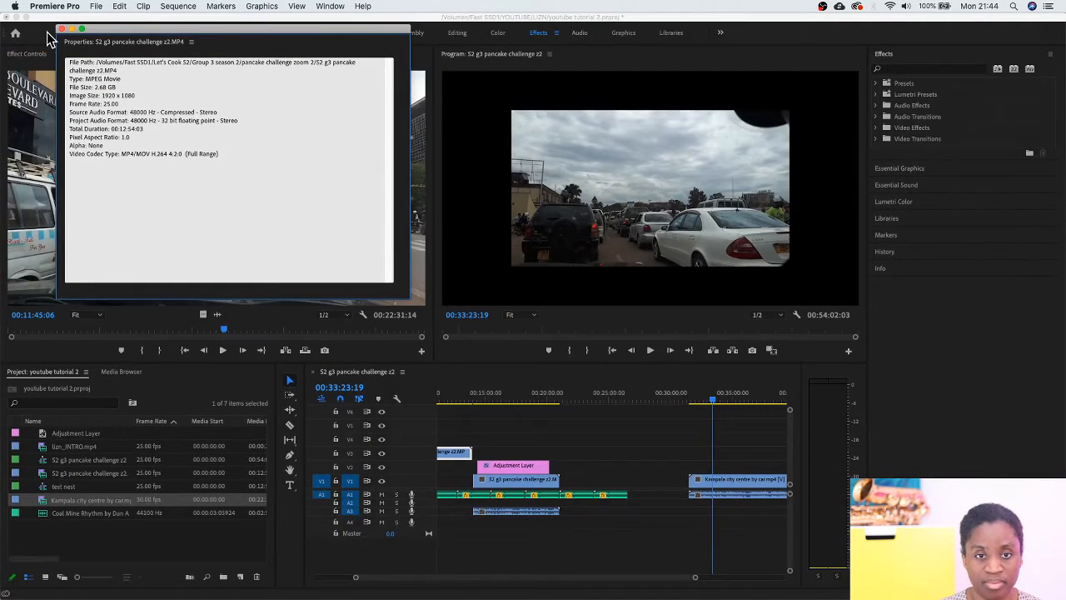
left_click(59, 29)
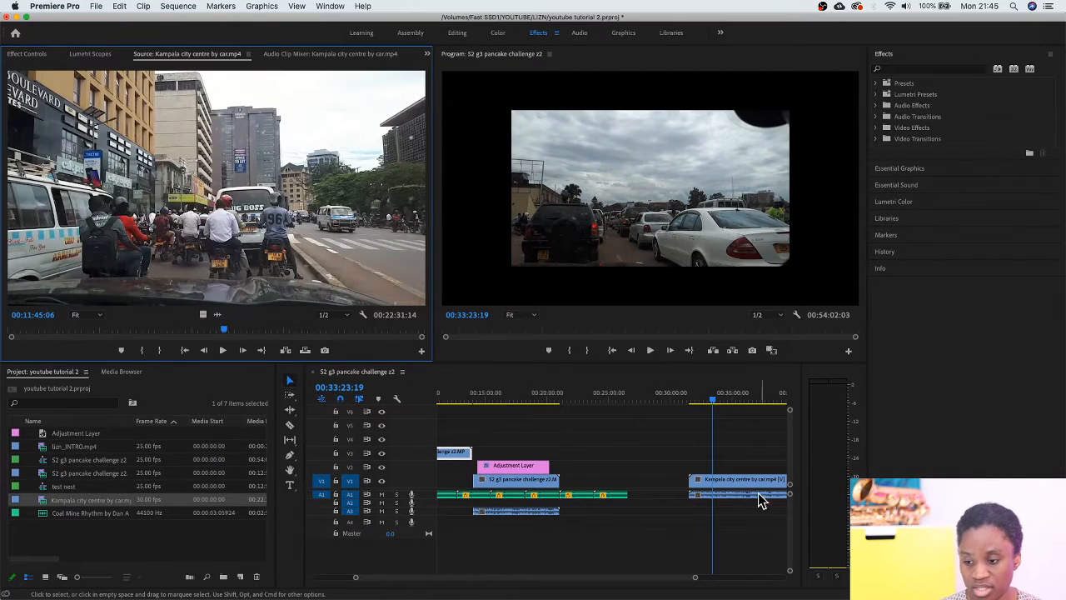
Step: Try Set to Frame Size on the Kampala clip and undo it
left_click(709, 488)
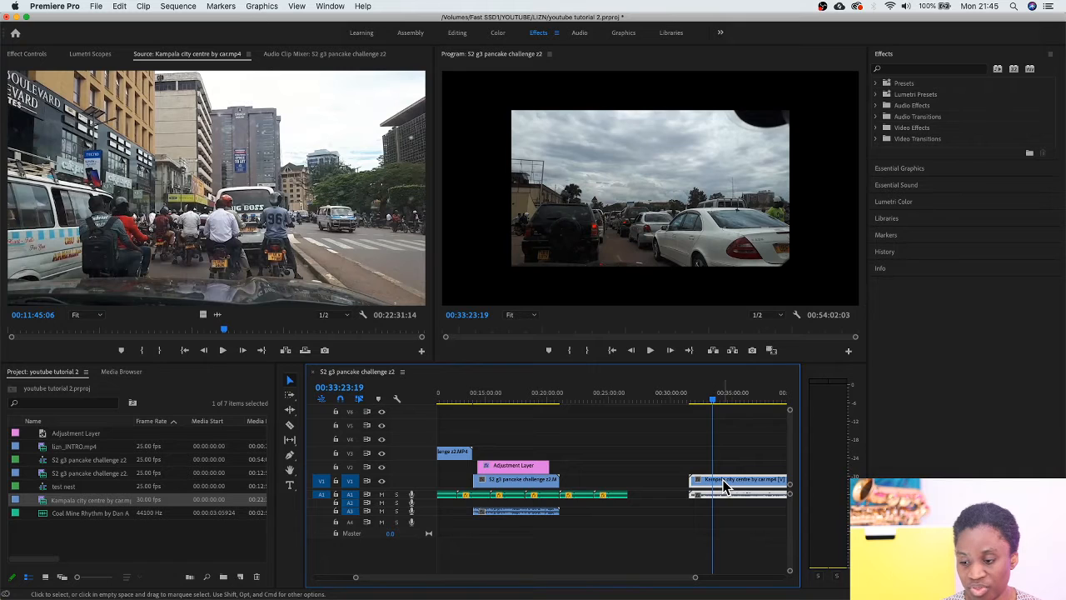
right_click(723, 486)
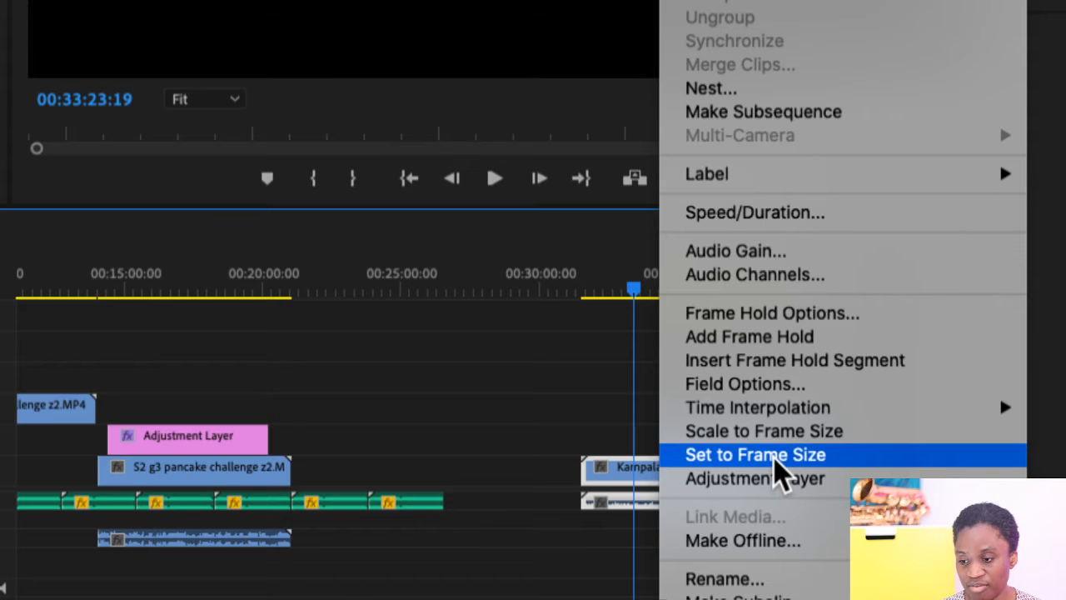
left_click(776, 456)
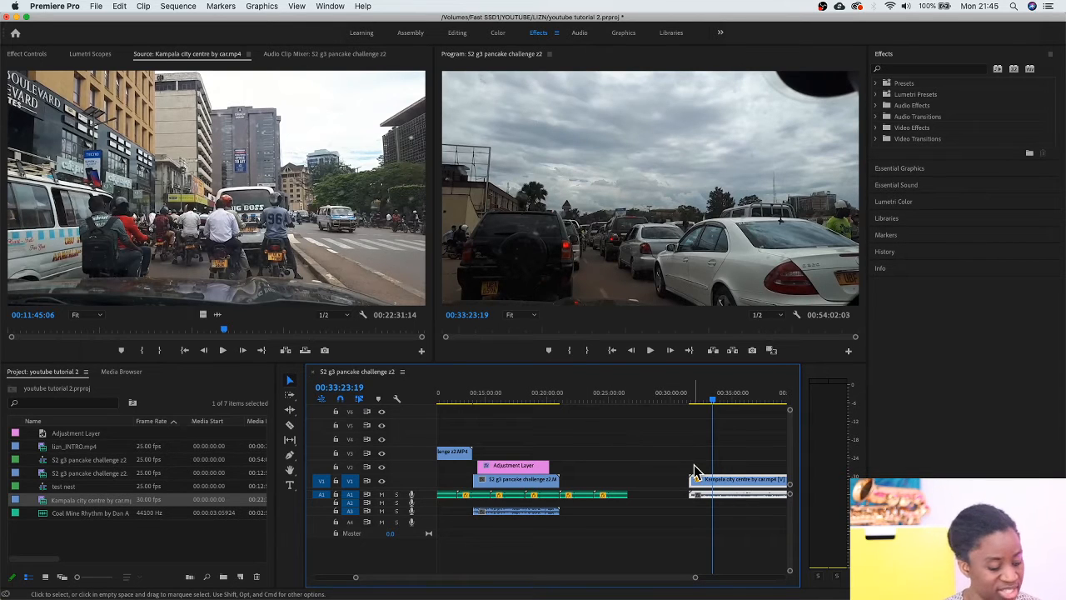
key("super+z")
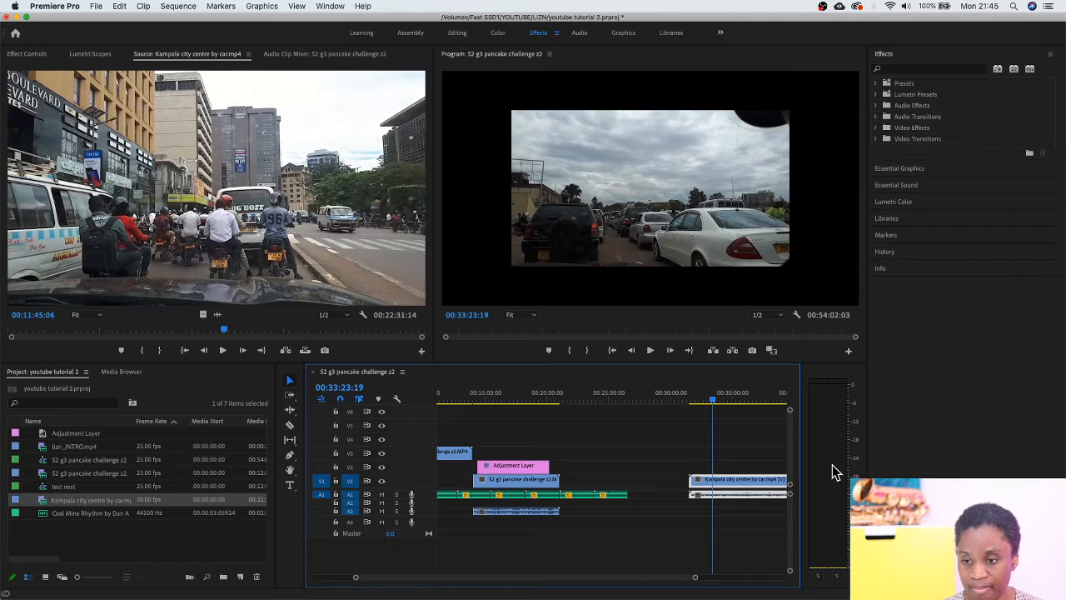
Step: Resize the Kampala clip freehand in the Program monitor: shrink it, enlarge it to fill the frame, and reduce it to about three quarters of the frame width
left_click(710, 237)
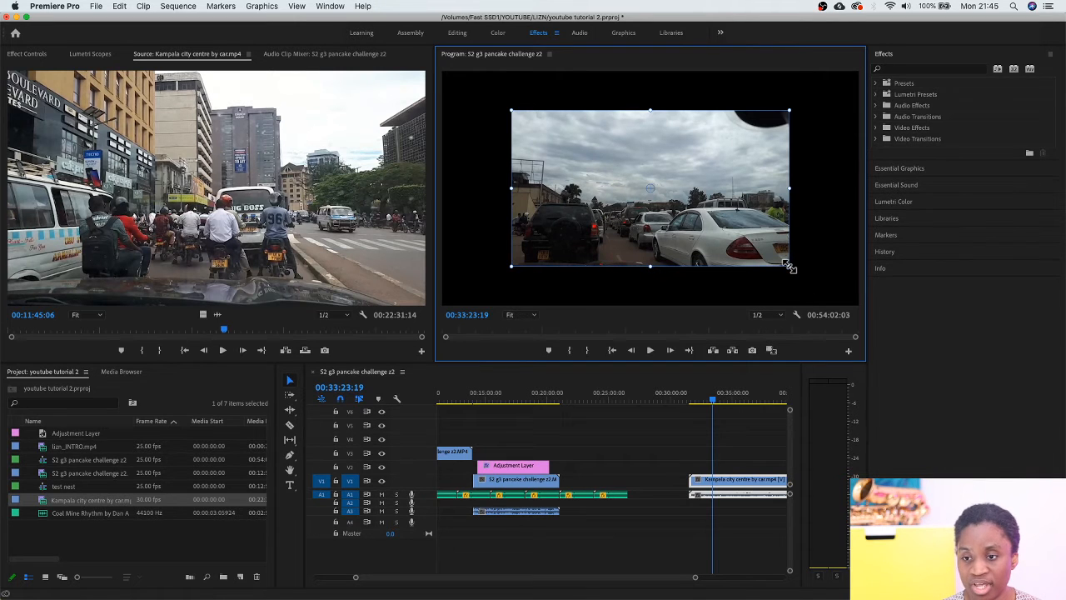
left_click_drag(788, 265, 726, 249)
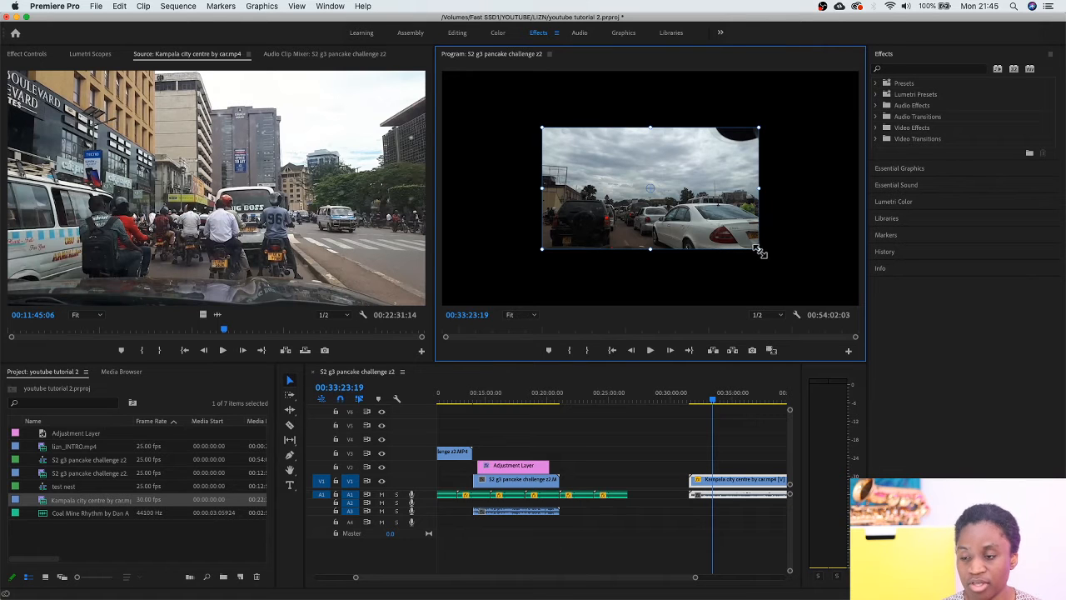
left_click_drag(760, 252, 799, 308)
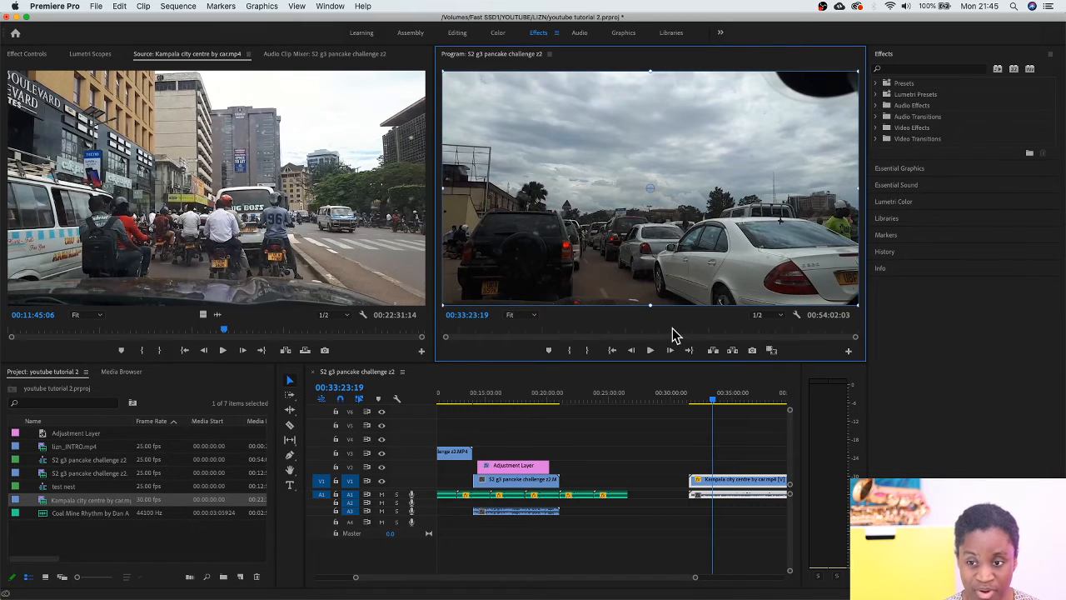
left_click_drag(855, 305, 814, 280)
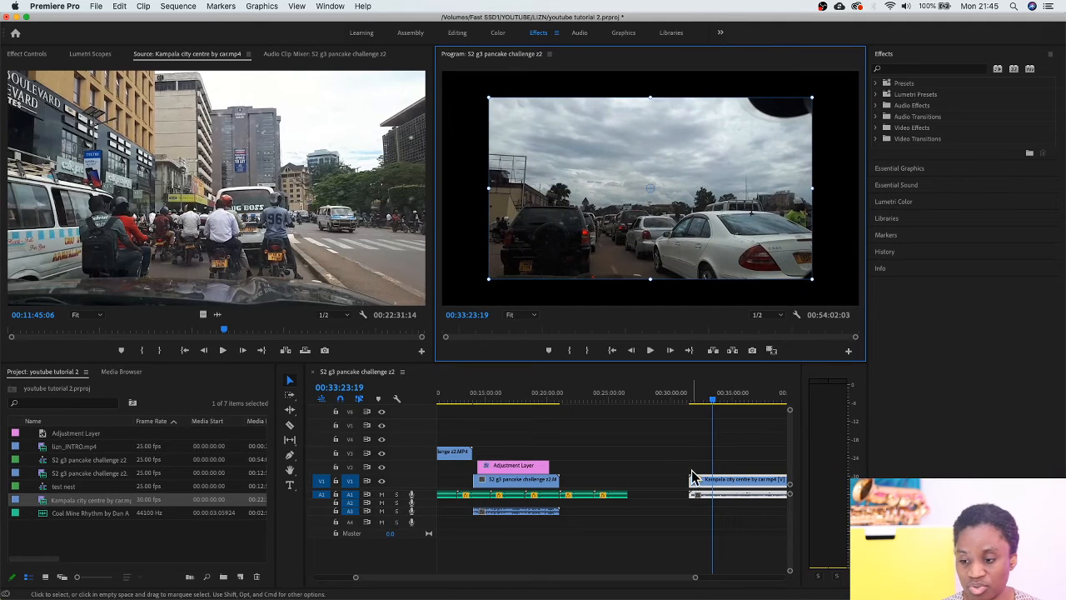
Step: Apply Set to Frame Size to the manually resized Kampala clip on track V1
left_click(736, 480)
right_click(737, 481)
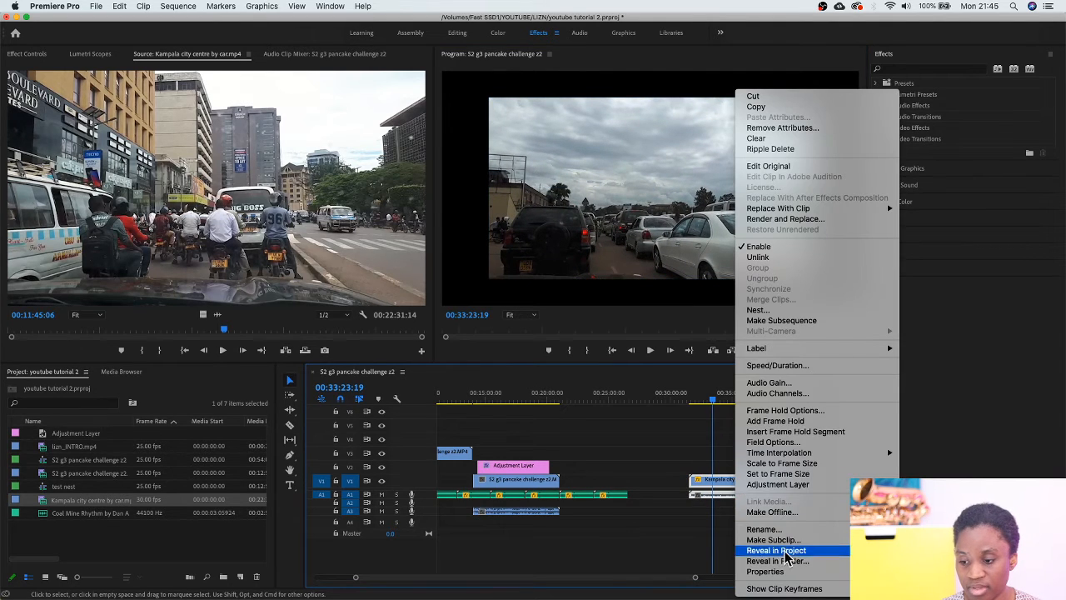
left_click(775, 475)
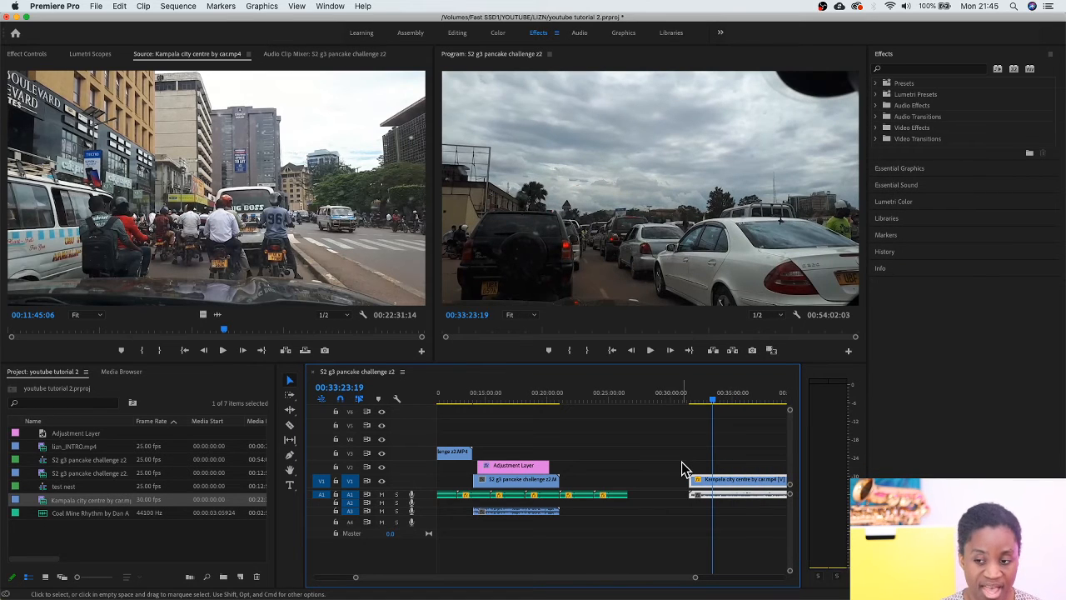